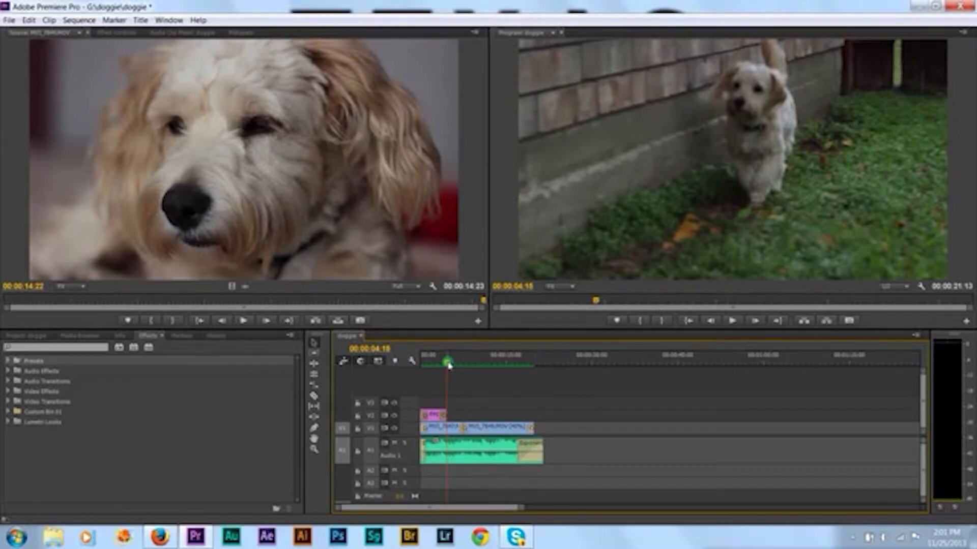
Park the playhead on the WonderPup! title and open the media export settings for the doggie sequence
drag(448, 365, 437, 366)
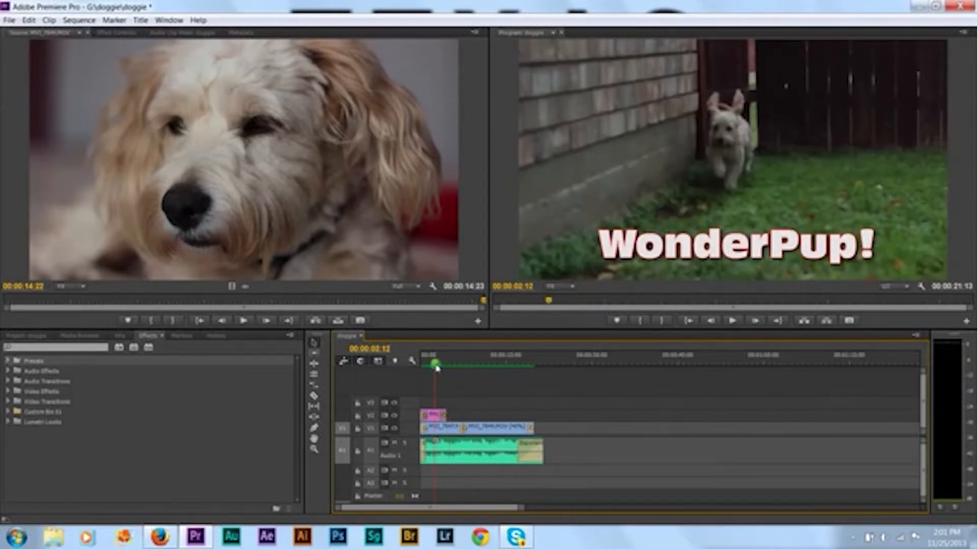
click(477, 396)
click(9, 20)
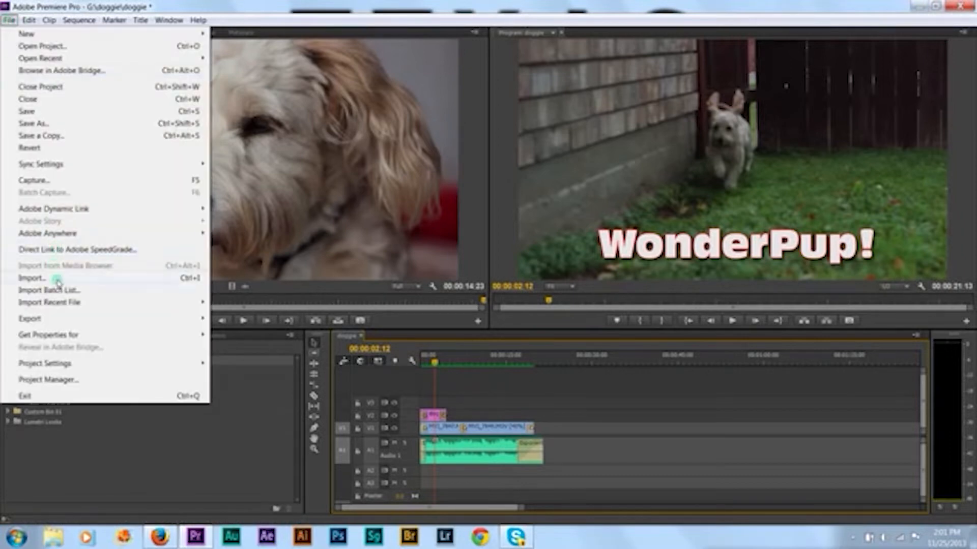
mouse_move(65, 318)
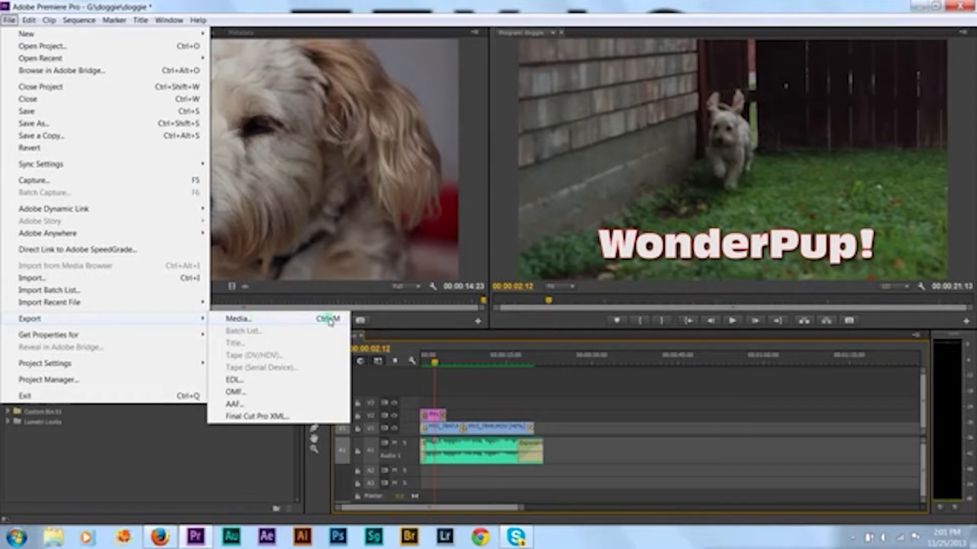
click(495, 401)
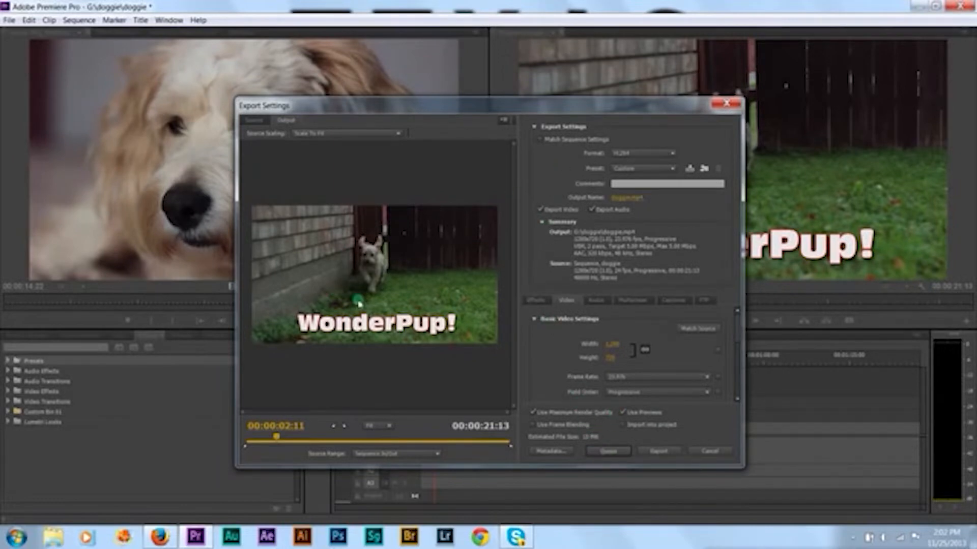
Set the export format to H.264 with the YouTube HD 720p 23.976 preset
click(672, 152)
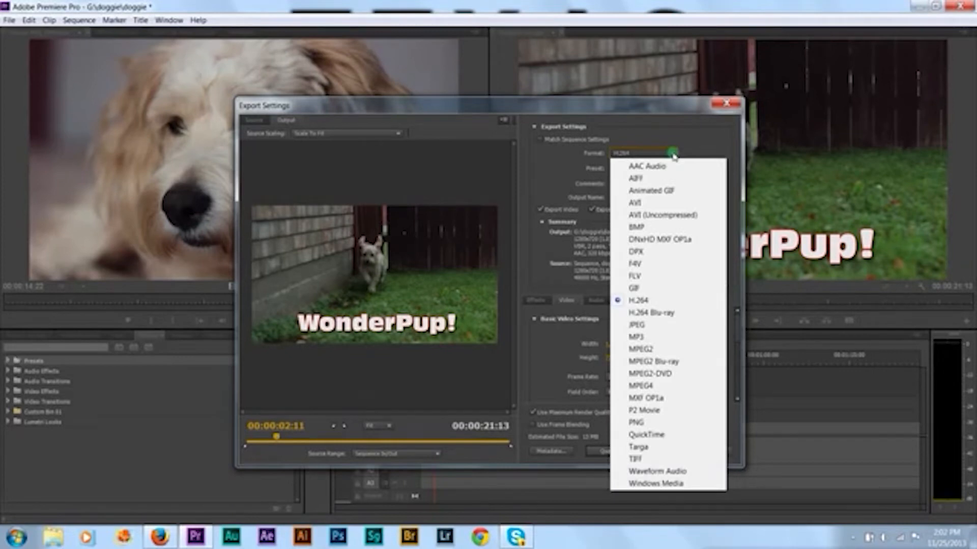
click(650, 302)
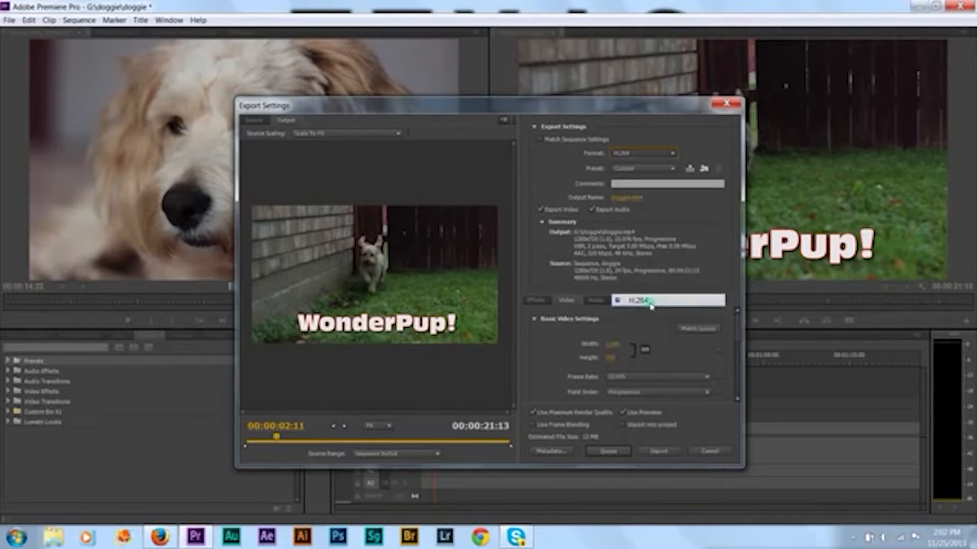
click(672, 169)
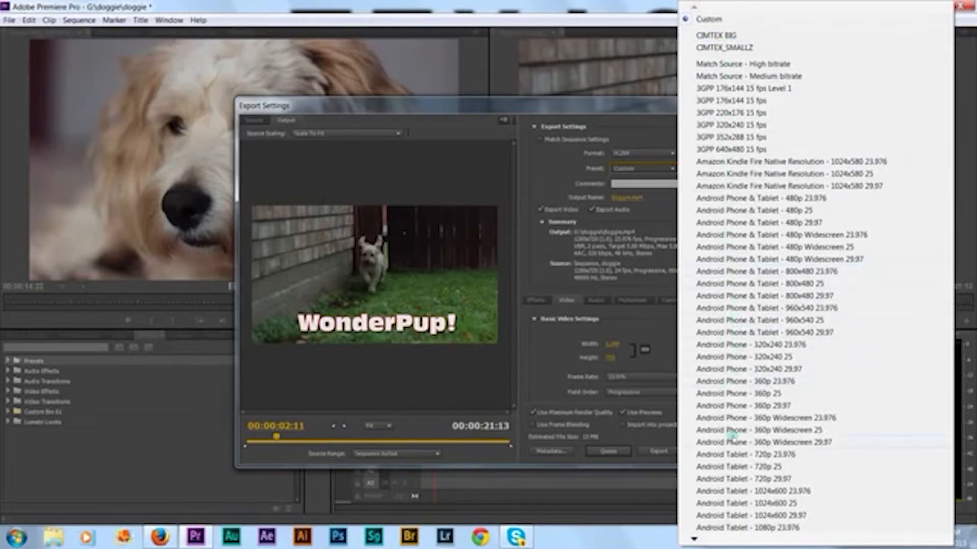
mouse_move(721, 540)
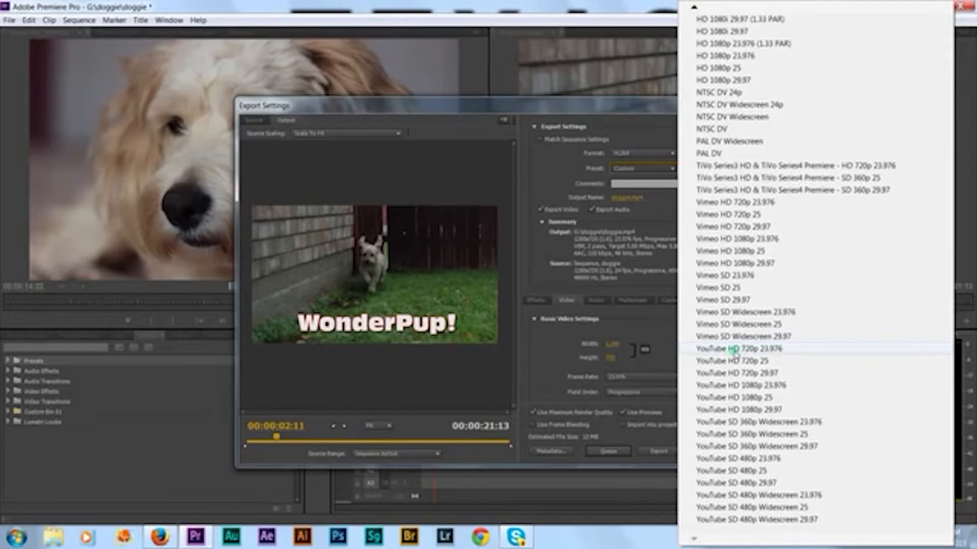
click(735, 350)
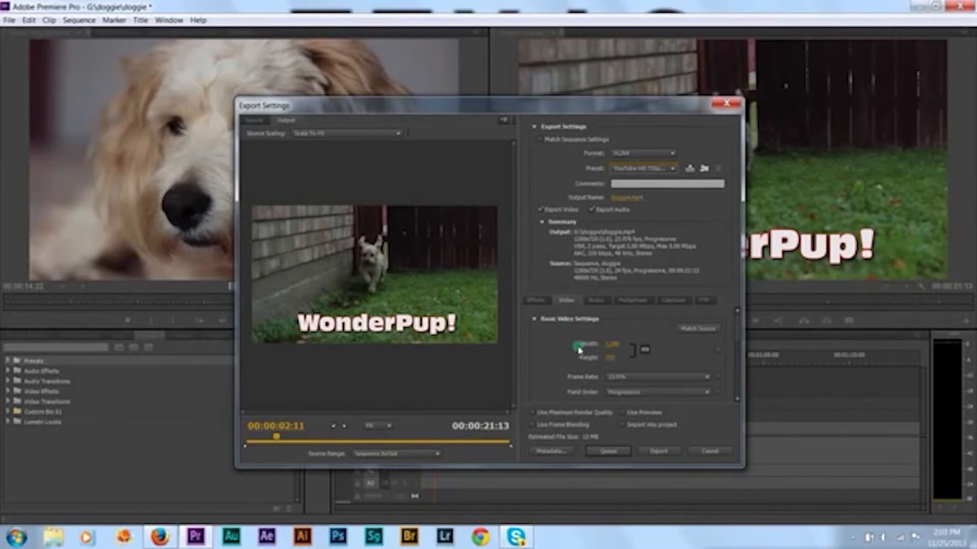
Choose VBR, 2 pass as the bitrate encoding in the video export settings
drag(737, 329, 736, 376)
click(657, 332)
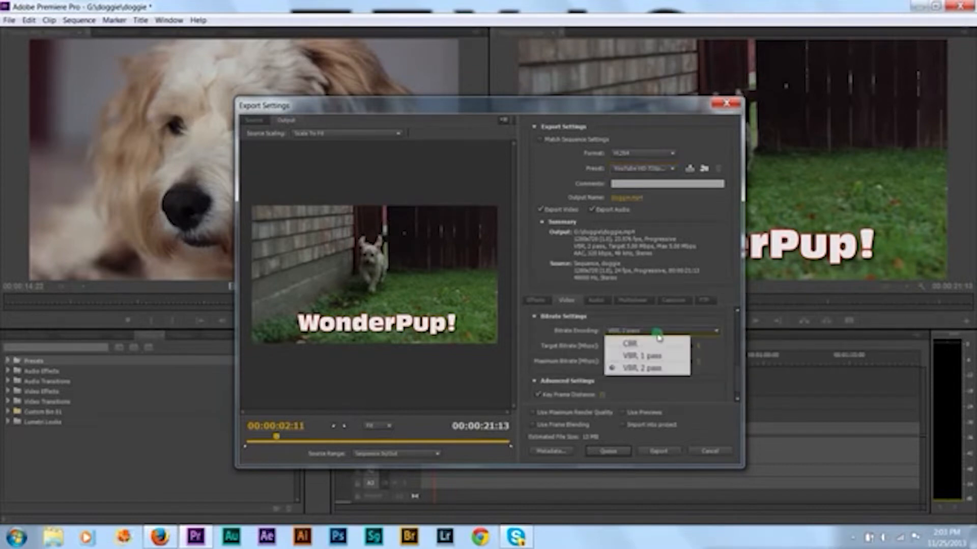
click(652, 369)
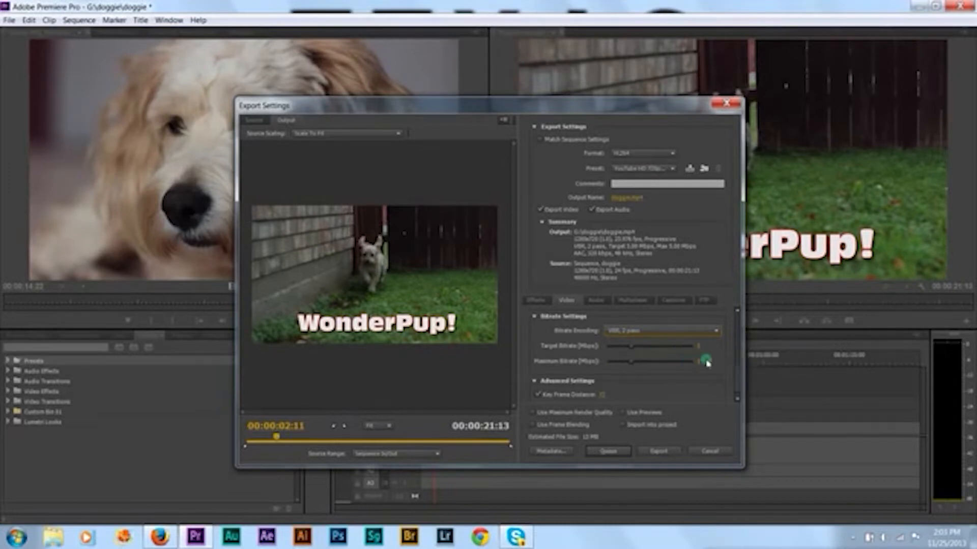
drag(737, 375, 737, 377)
mouse_move(644, 353)
mouse_down()
mouse_move(697, 347)
mouse_move(654, 351)
mouse_up()
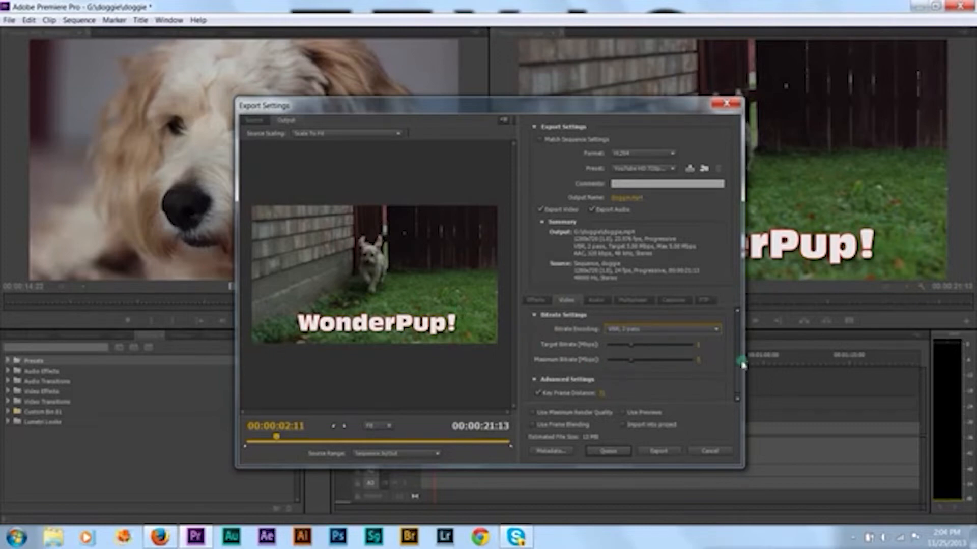
Enable Render at Maximum Depth and Use Maximum Render Quality for the export
drag(739, 377, 738, 356)
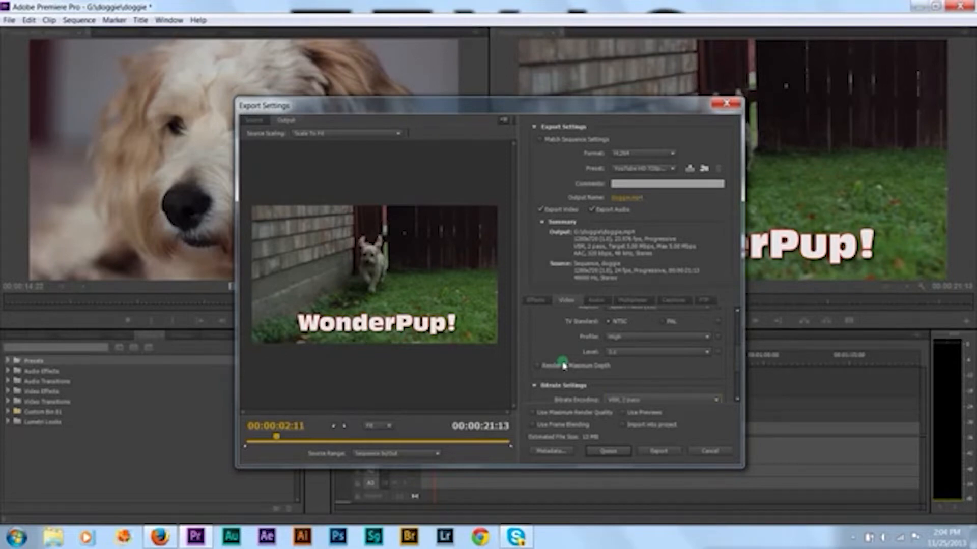
click(536, 368)
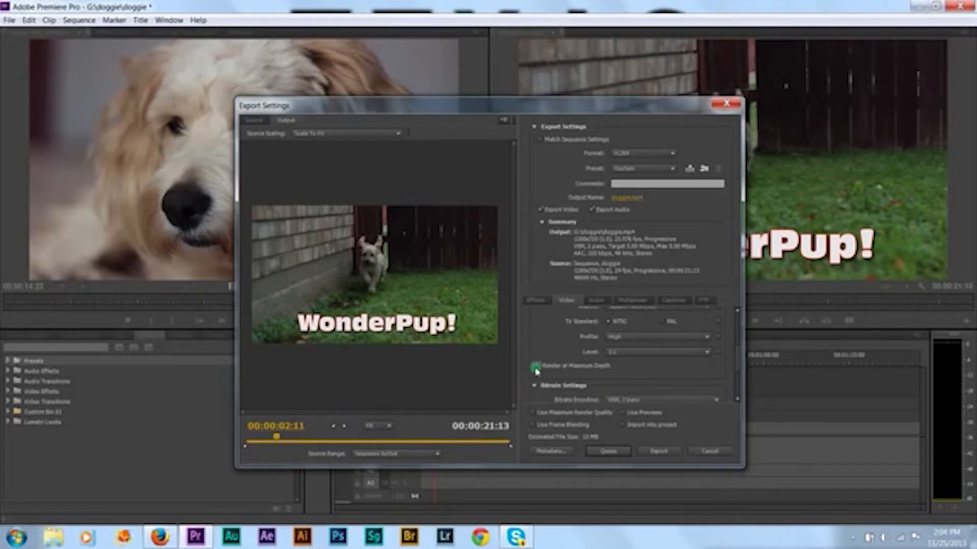
drag(736, 355, 735, 388)
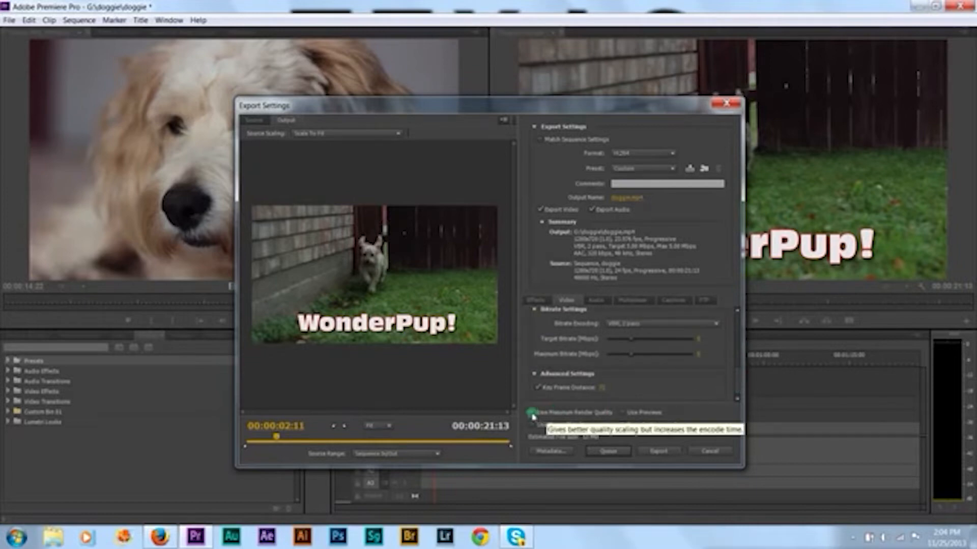
click(532, 415)
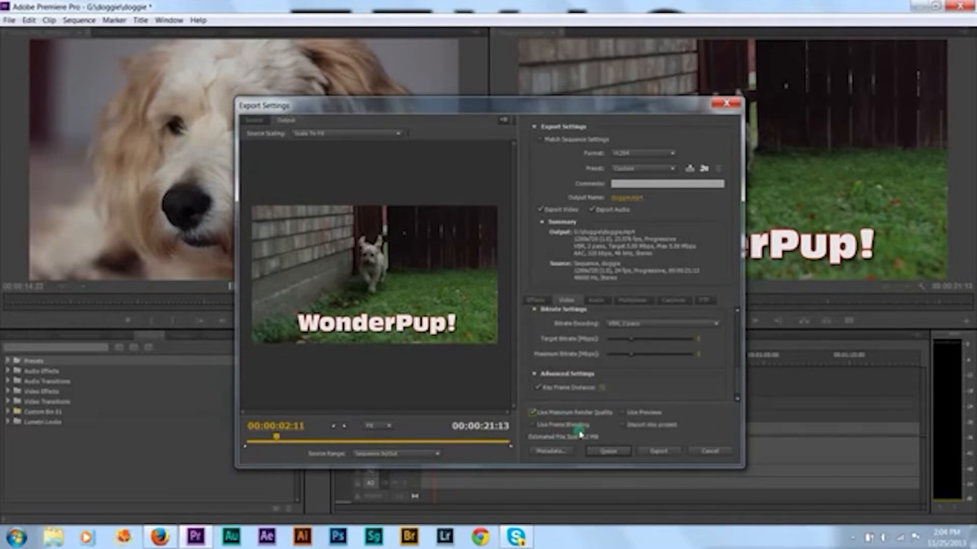
Start a direct export of the doggie sequence and cancel the encoding
click(660, 453)
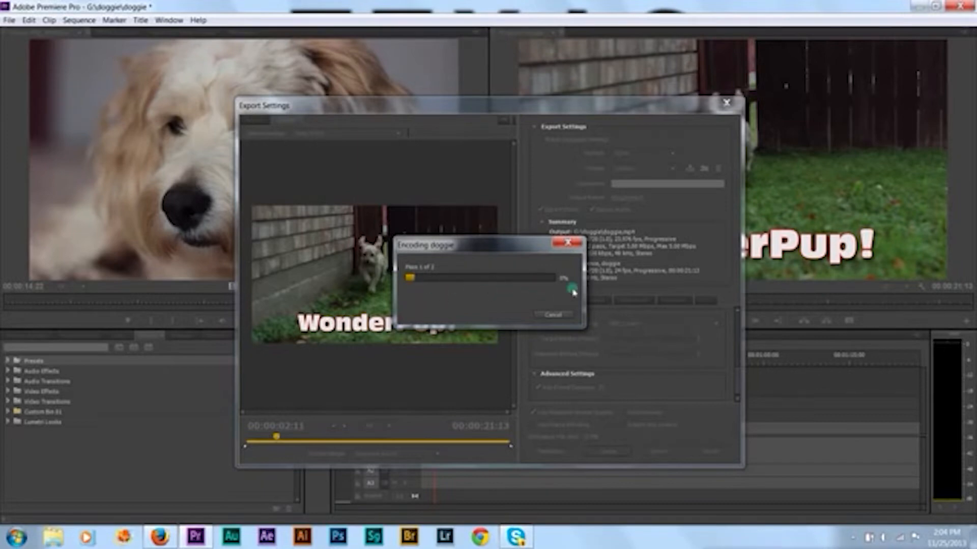
click(556, 315)
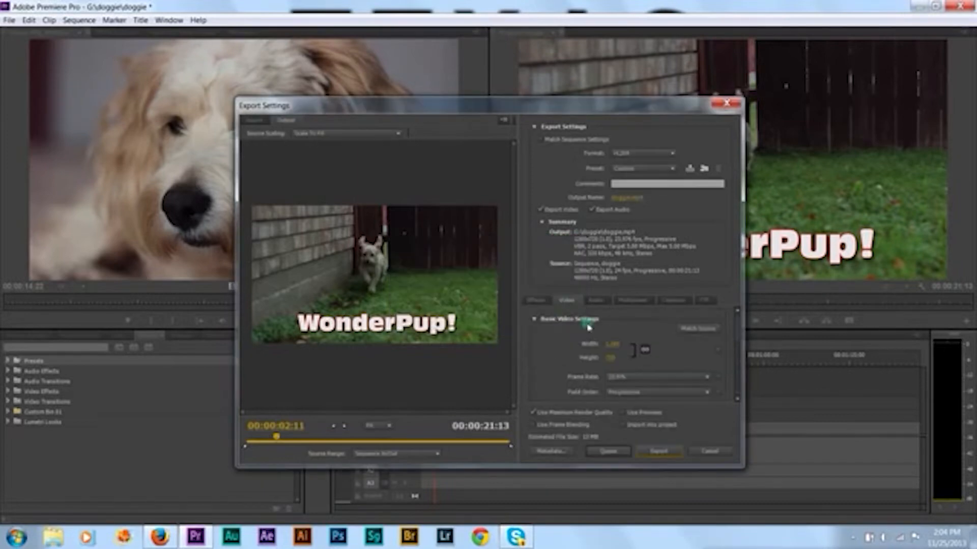
Send the doggie export to the Adobe Media Encoder queue, render it there and minimize the encoder
click(609, 452)
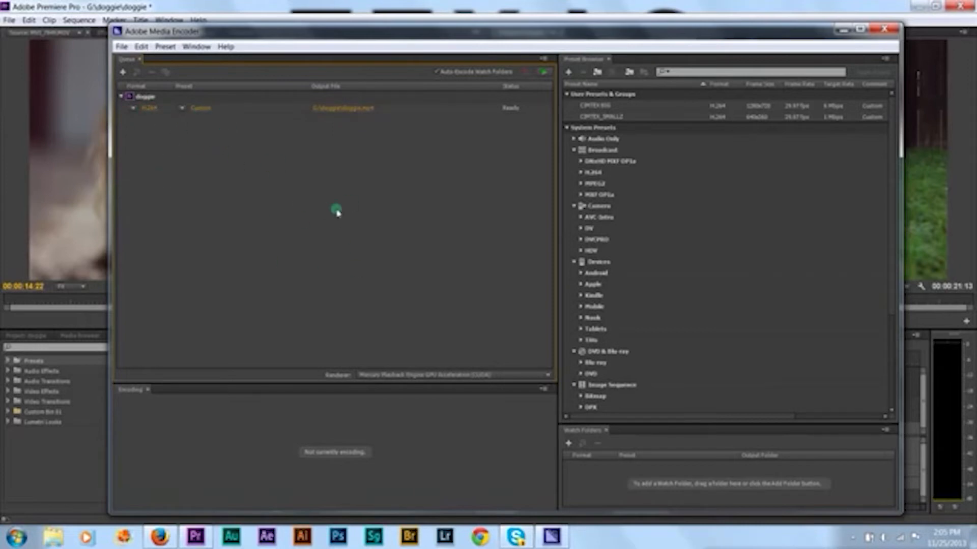
click(544, 72)
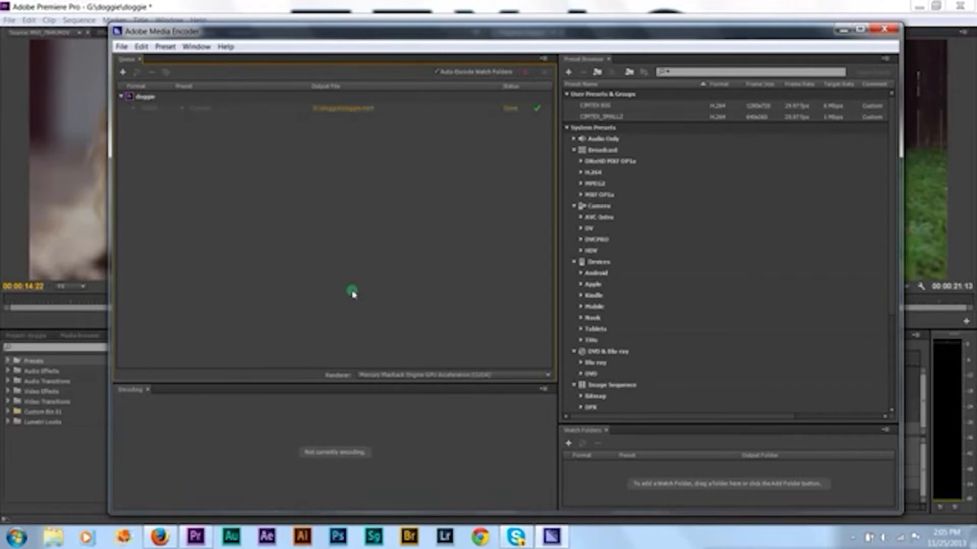
click(841, 30)
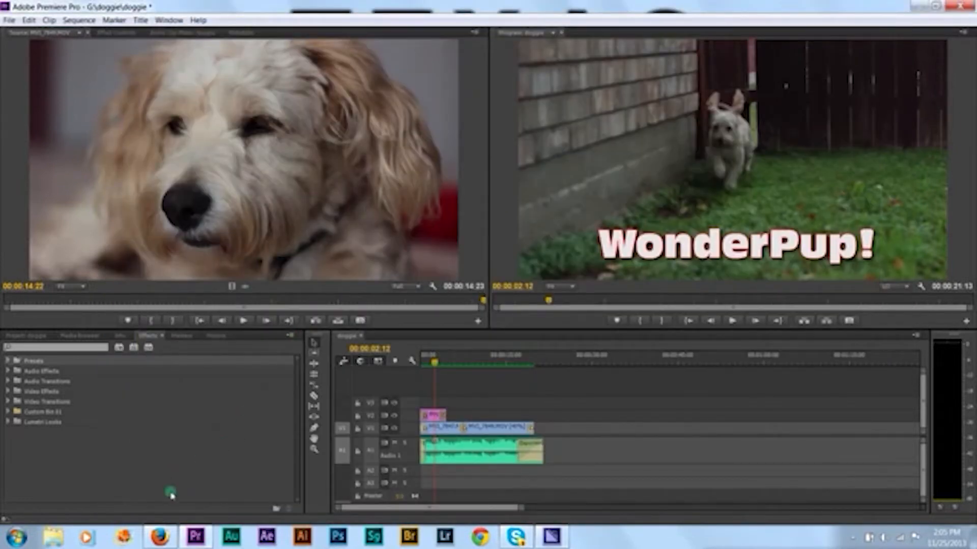
Open the recent RBC_SUPREME project, saving the changes to the doggie project
drag(435, 363, 431, 365)
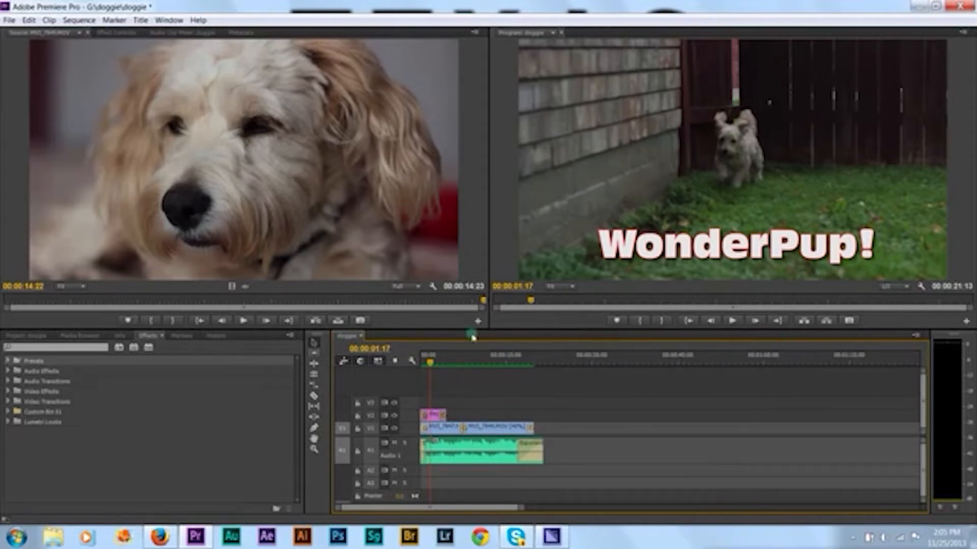
click(10, 20)
mouse_move(152, 61)
click(257, 81)
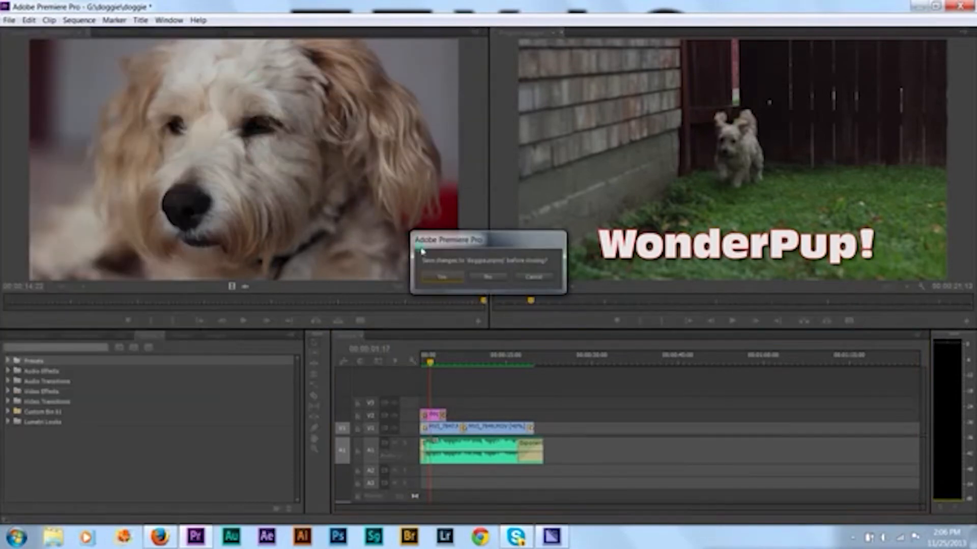
click(439, 278)
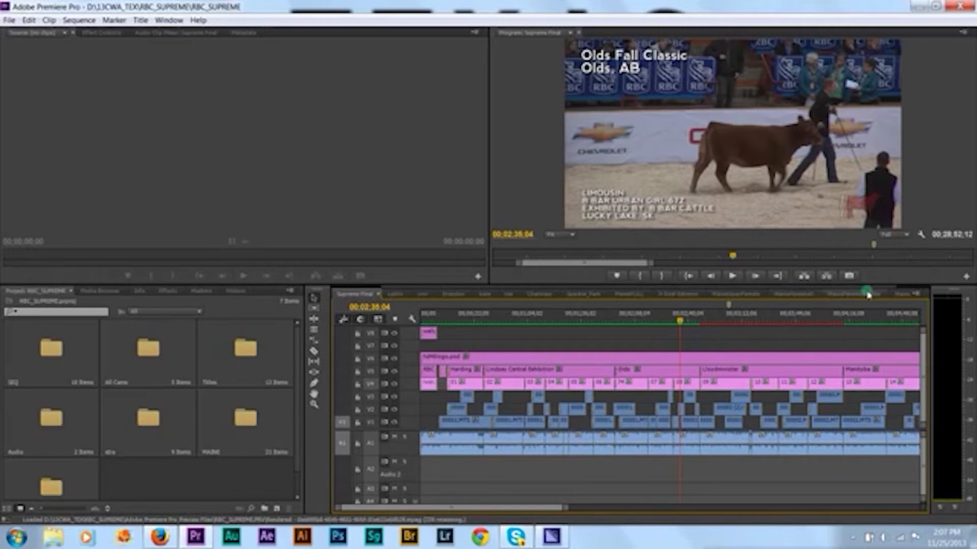
Look through the open sequences of the RBC_SUPREME project one after another in the timeline
click(398, 294)
click(425, 295)
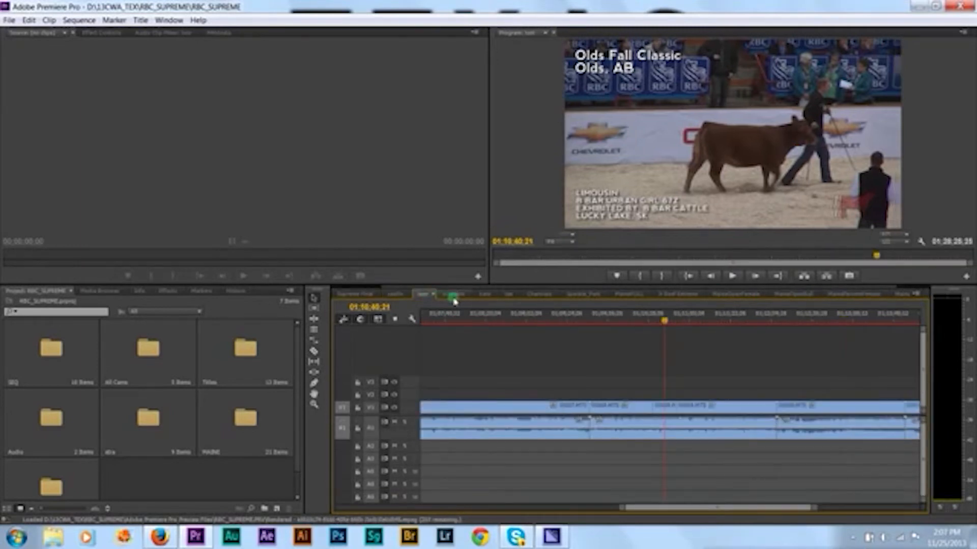
click(454, 297)
click(485, 295)
click(508, 294)
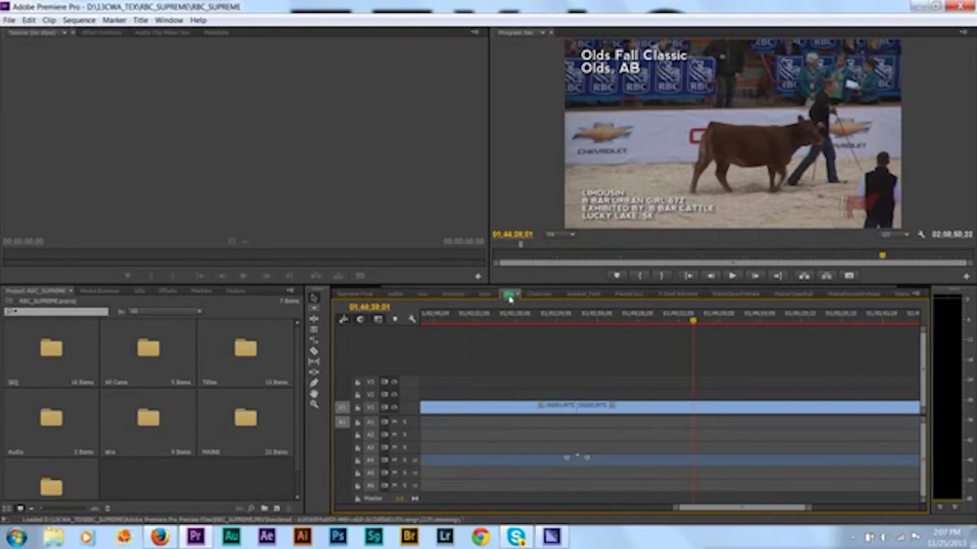
click(538, 294)
click(581, 294)
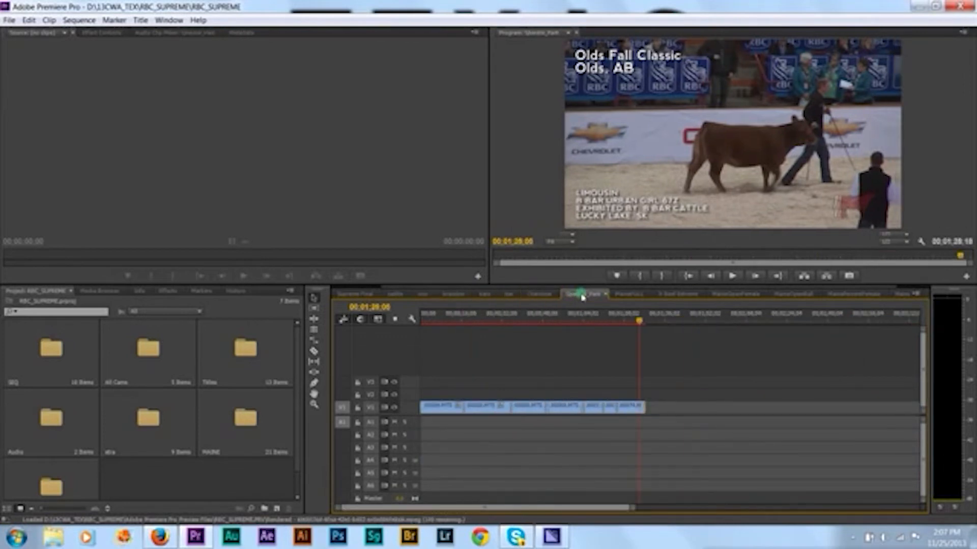
click(624, 295)
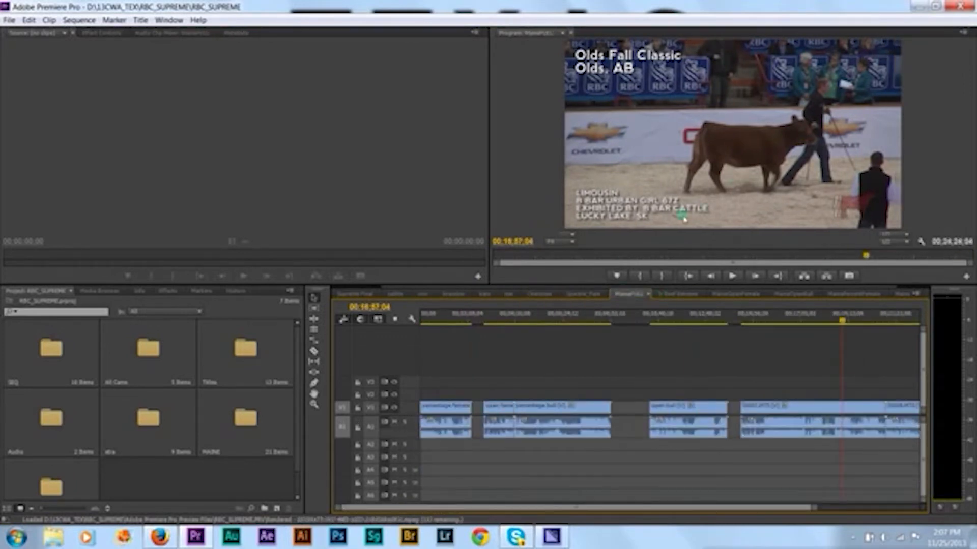
click(677, 294)
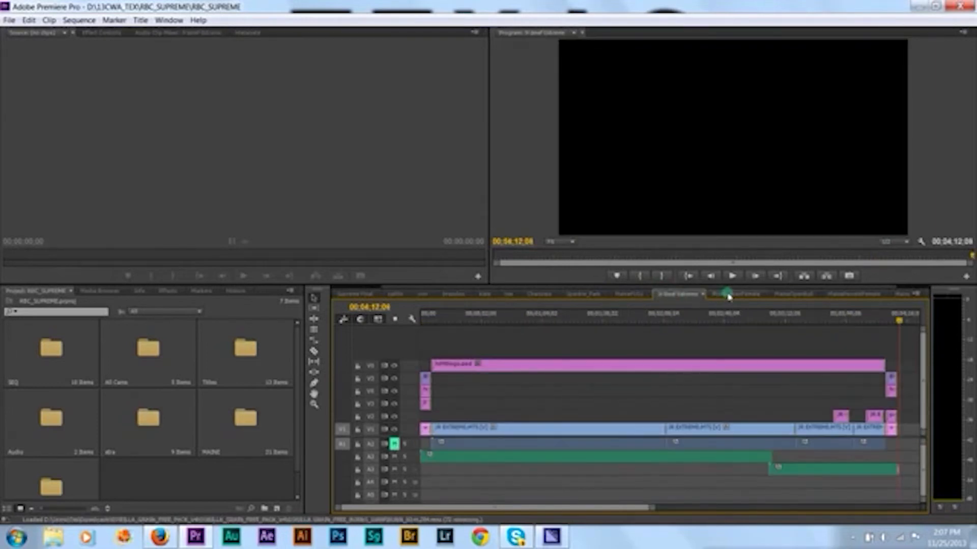
click(728, 295)
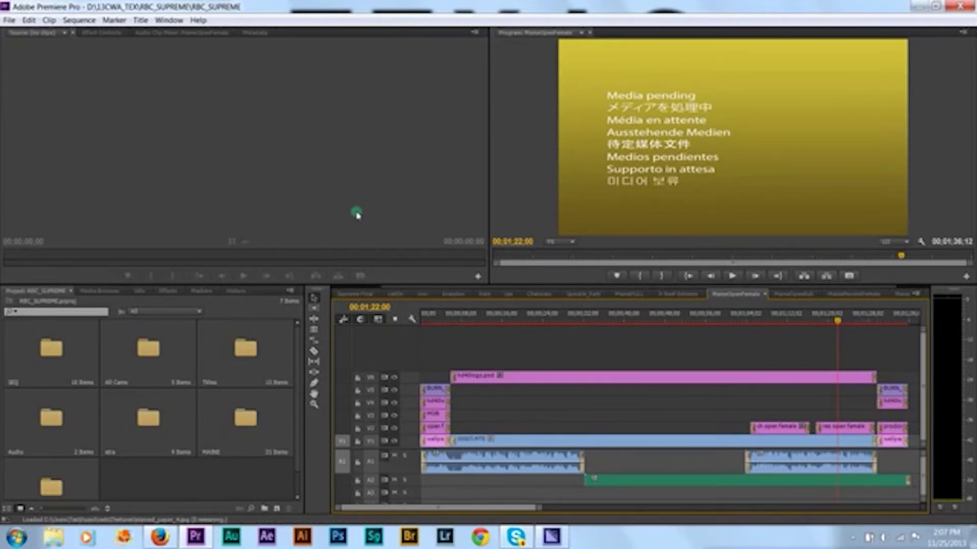
click(393, 295)
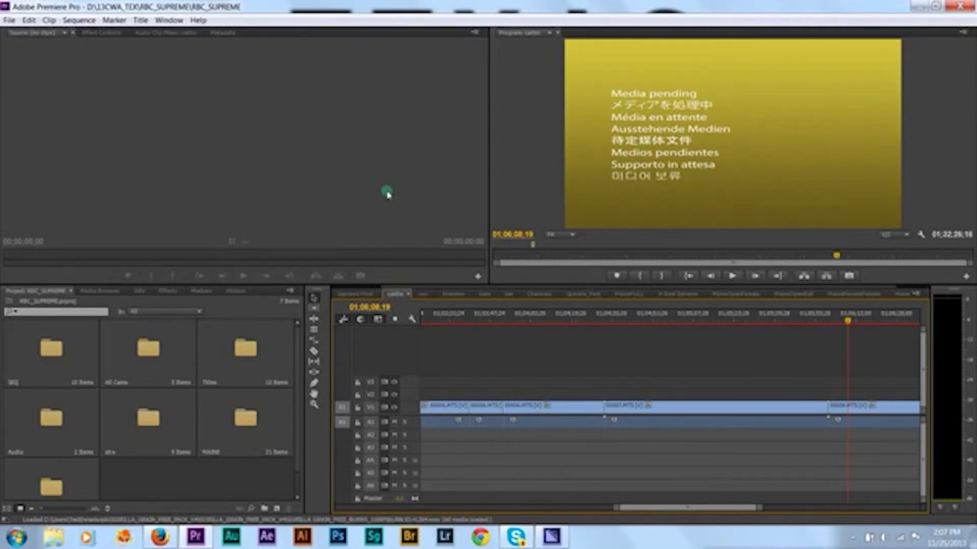
click(423, 294)
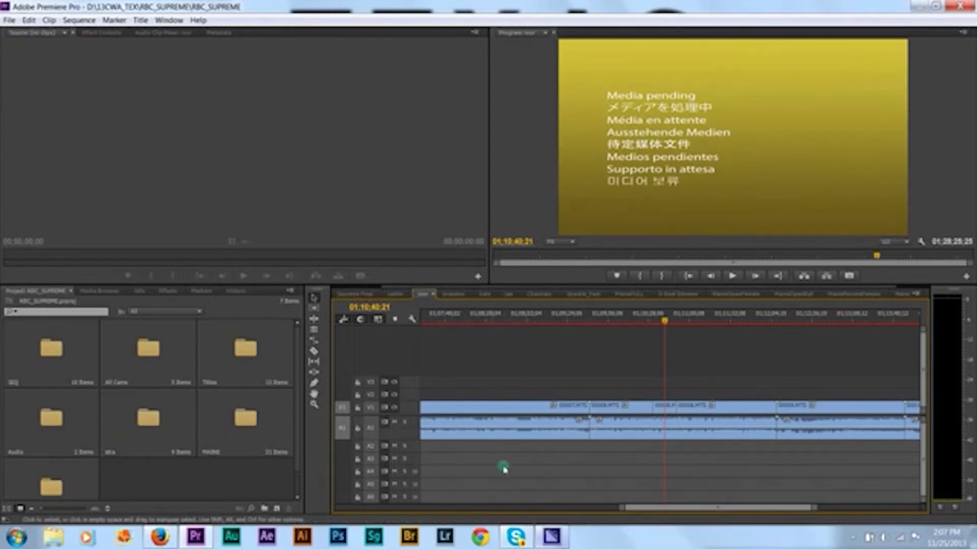
Queue the second open sequence in Adobe Media Encoder as H.264 saved to the doggie folder, and return to Premiere Pro
click(396, 294)
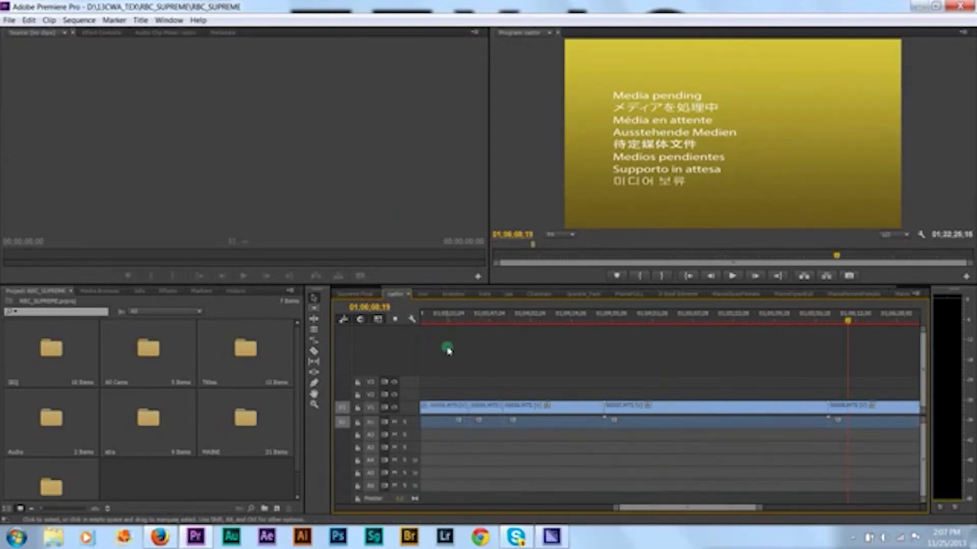
key(ctrl+m)
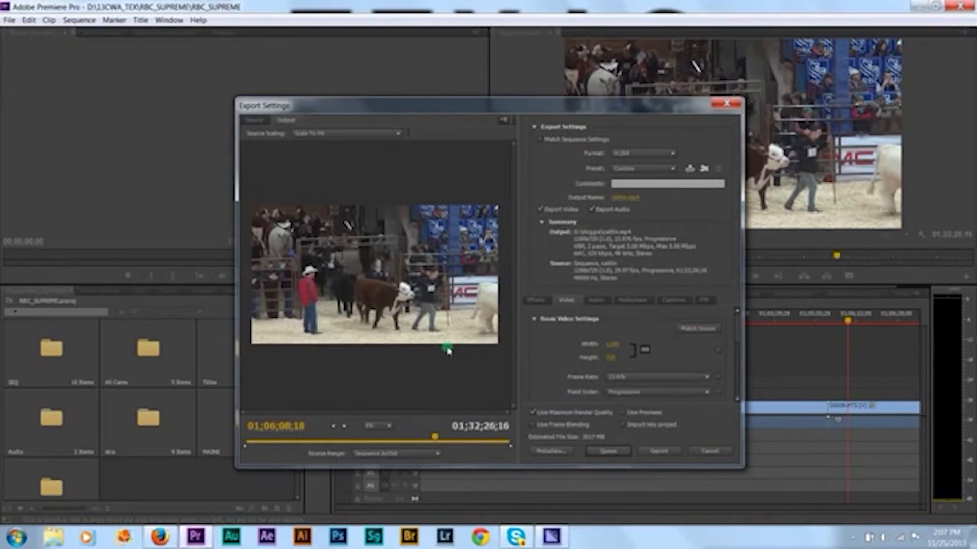
click(629, 198)
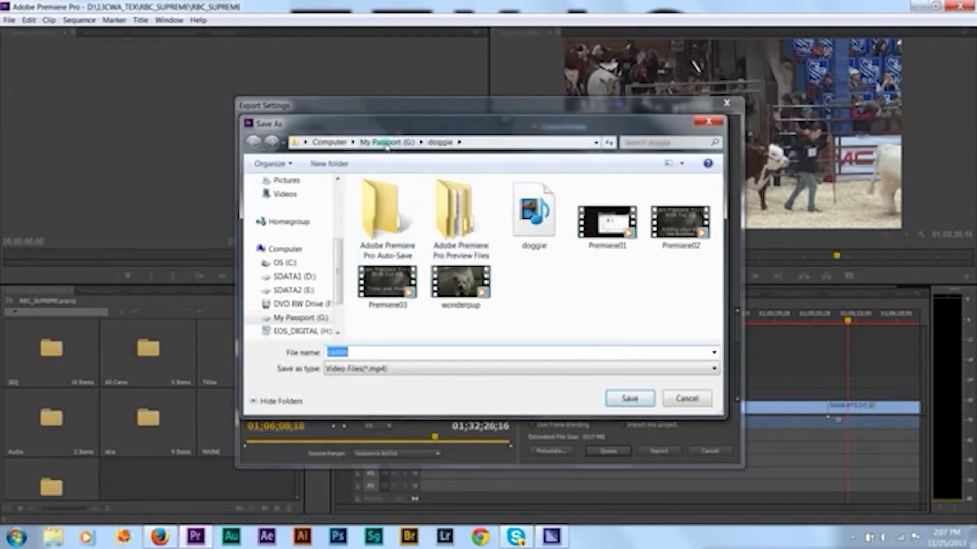
click(630, 398)
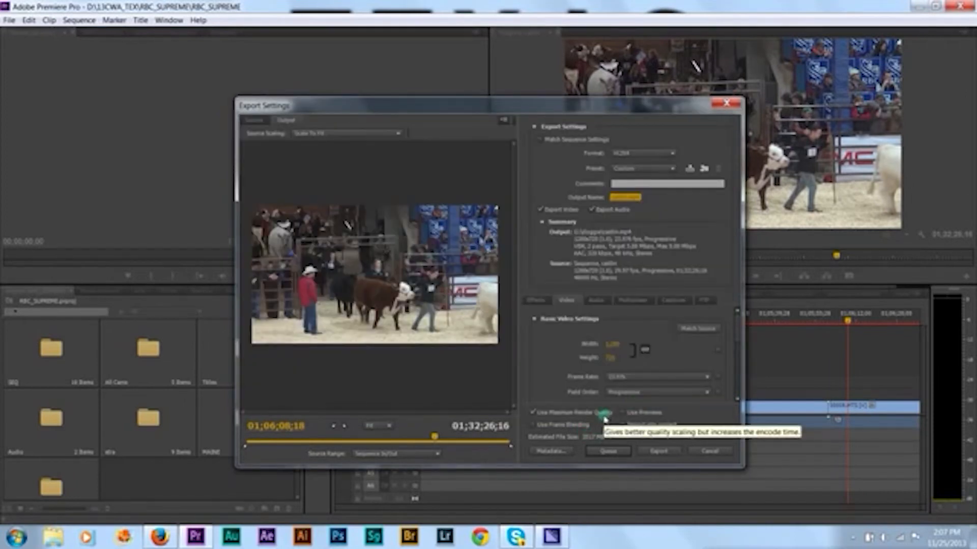
click(604, 452)
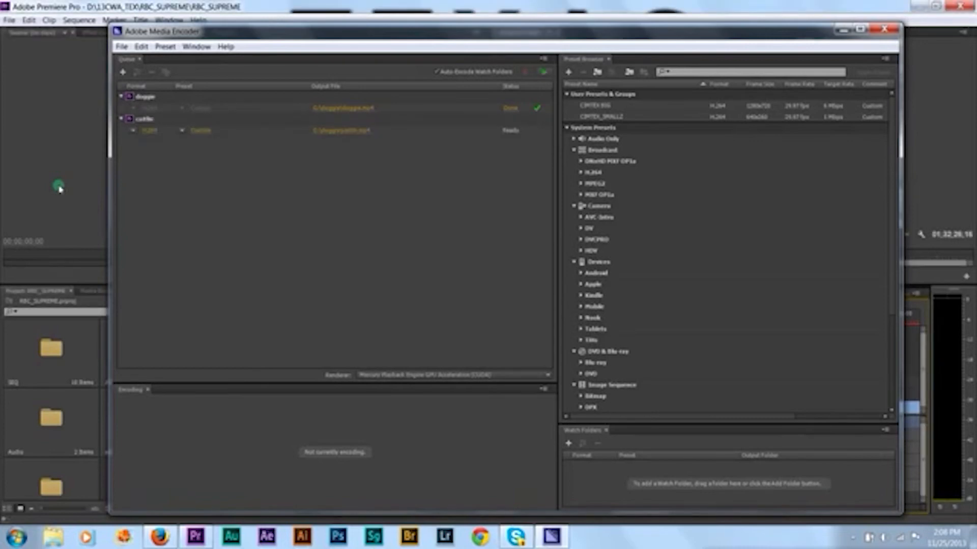
click(59, 189)
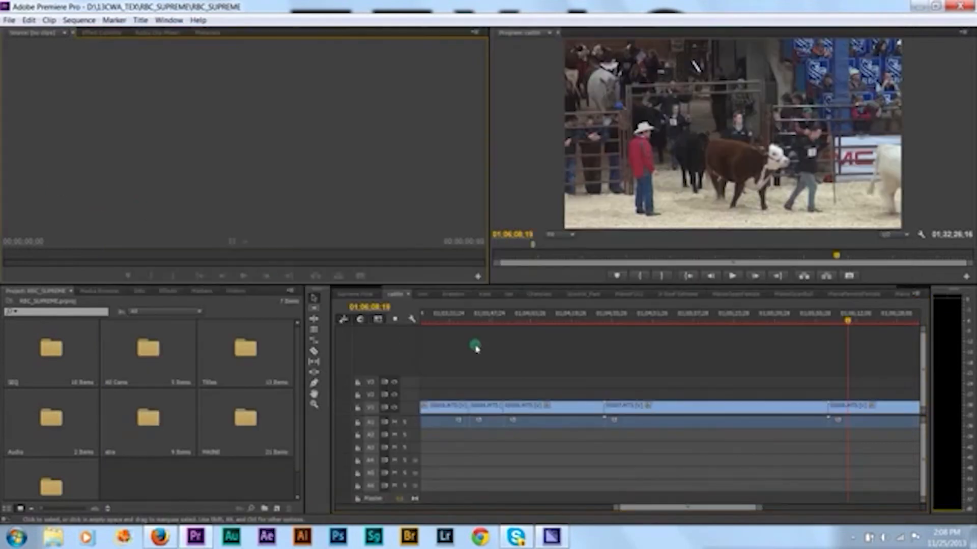
Add the third and fourth open sequences to the Adobe Media Encoder queue with the same export settings, returning to Premiere Pro after each
click(425, 295)
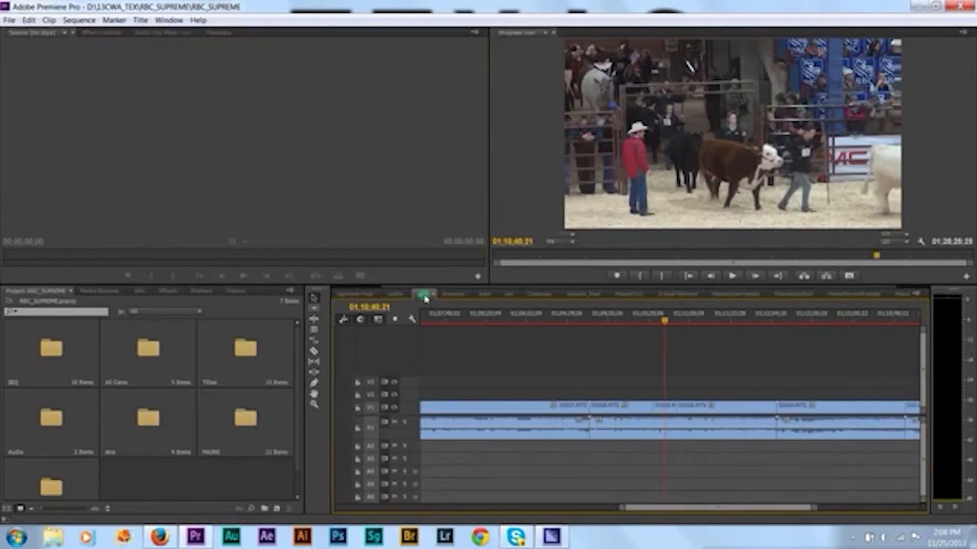
key(ctrl+m)
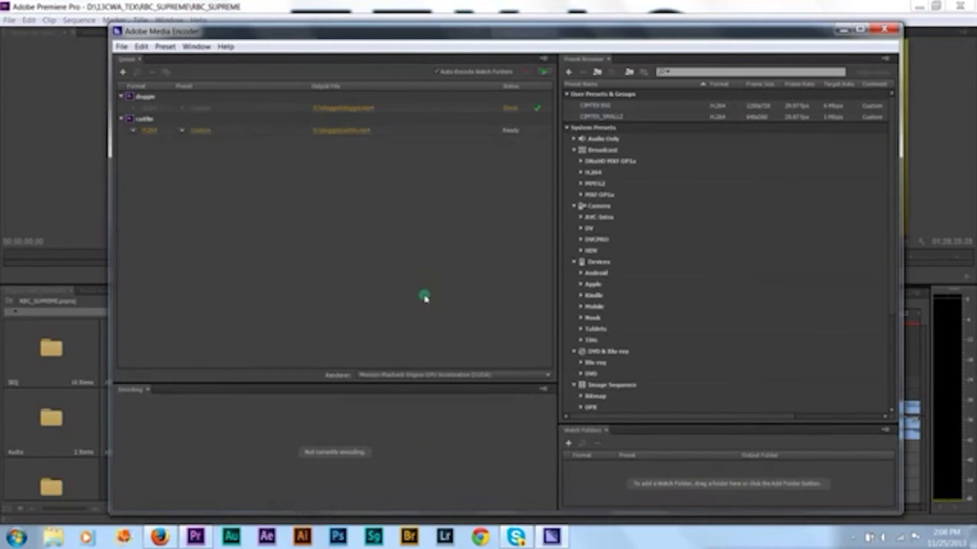
click(55, 176)
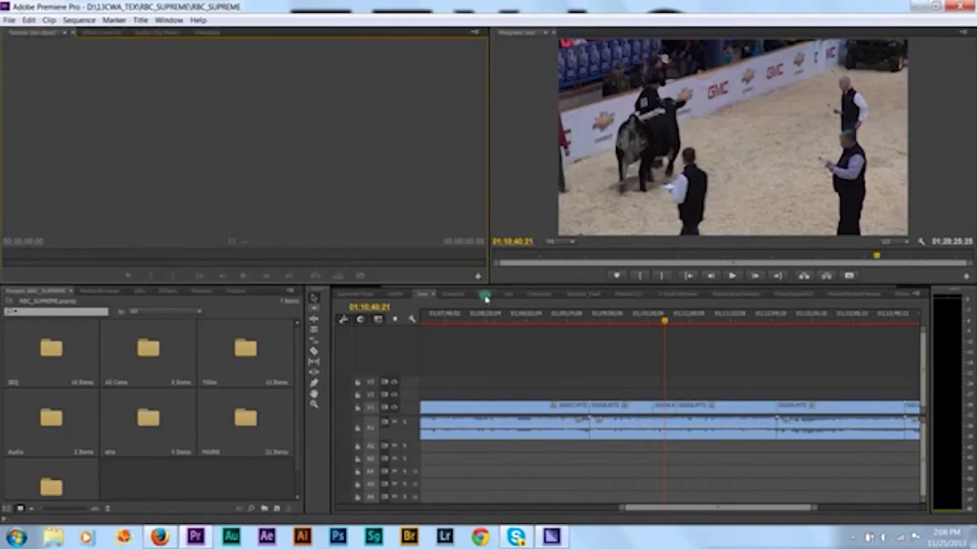
click(452, 294)
key(ctrl+m)
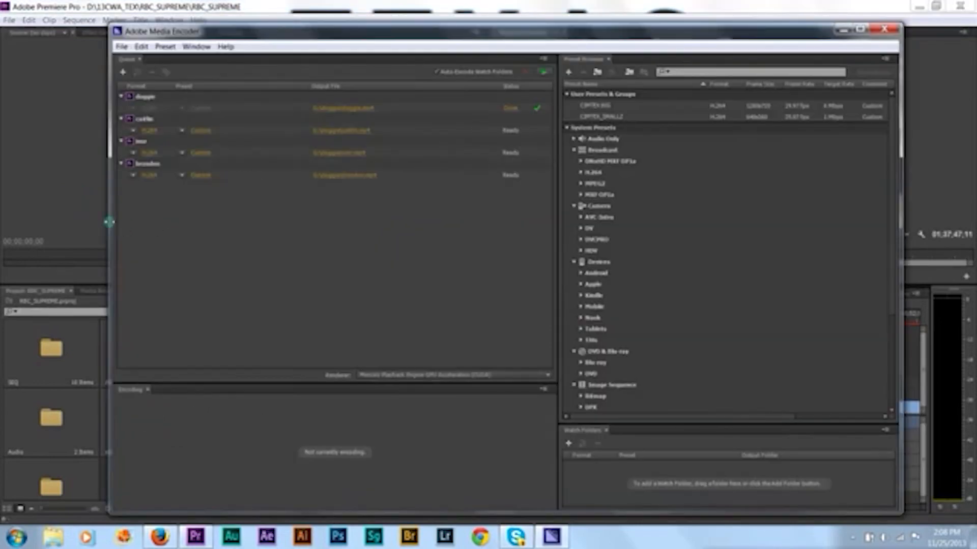
click(37, 194)
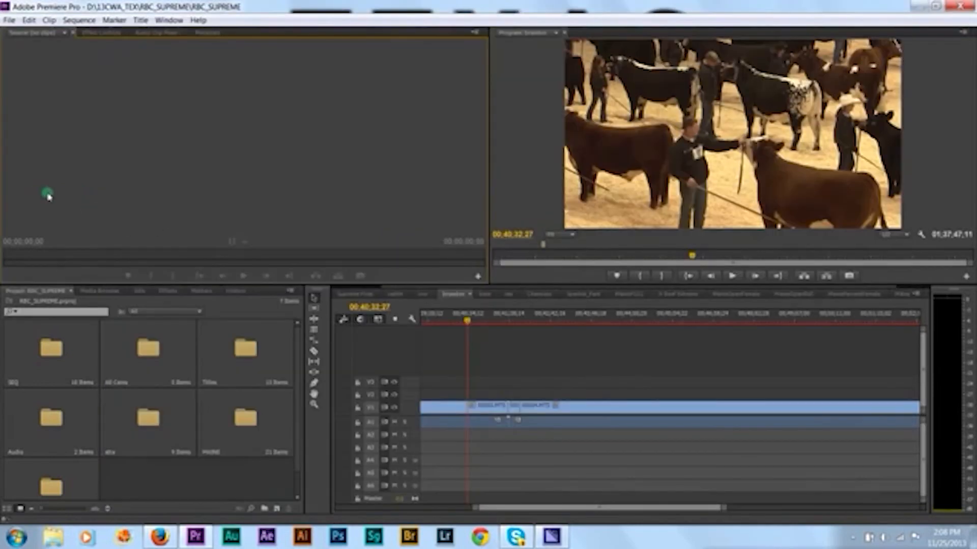
Show the fifth open sequence, display its effect controls and expand the Video Effects category in the effects list
click(486, 294)
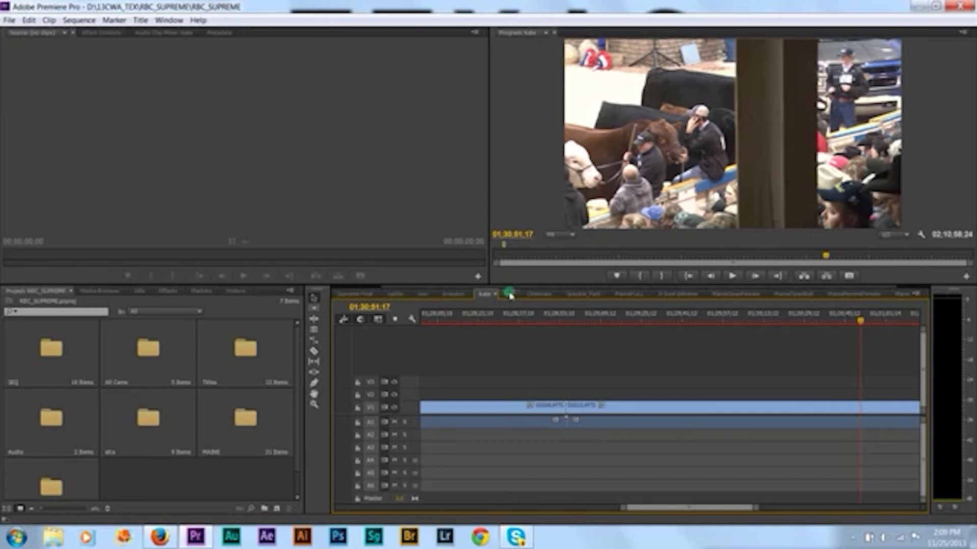
click(235, 221)
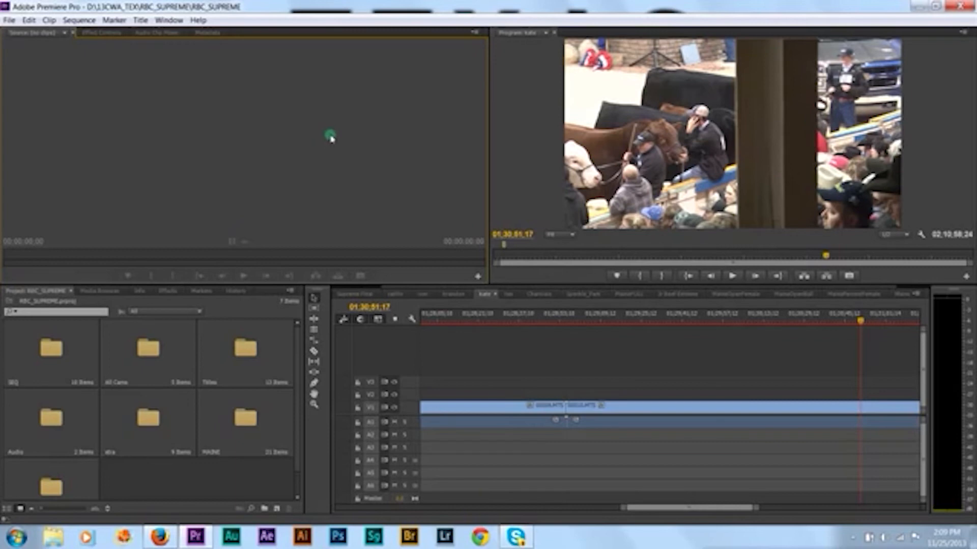
click(97, 33)
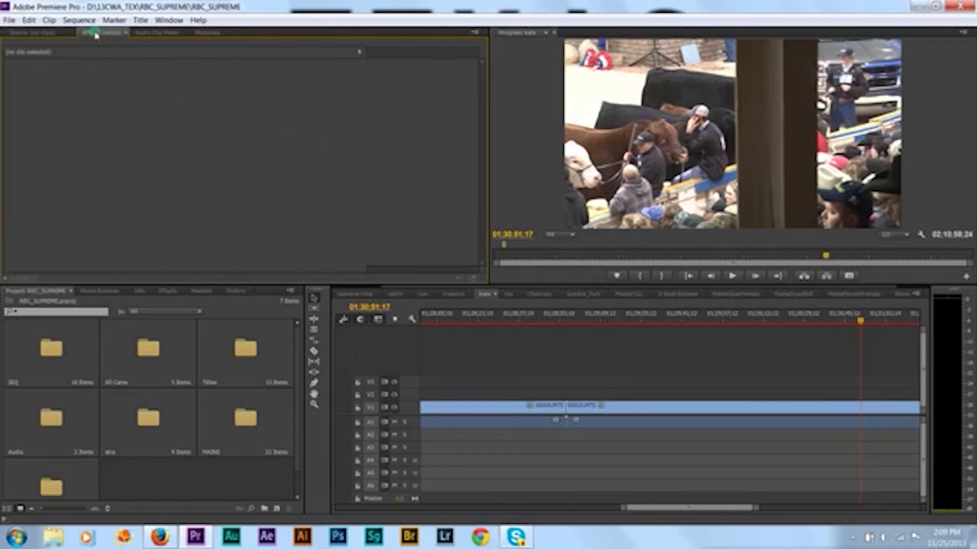
click(167, 291)
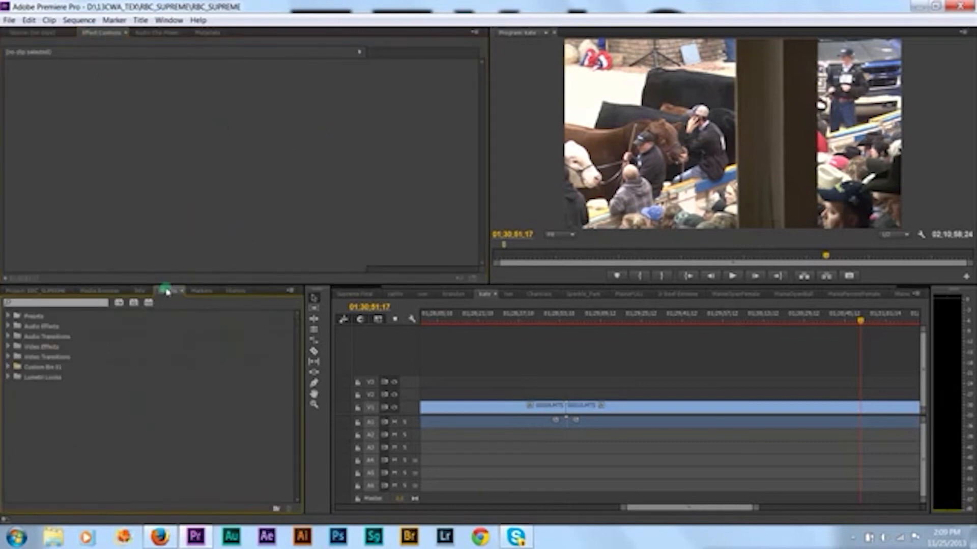
click(7, 346)
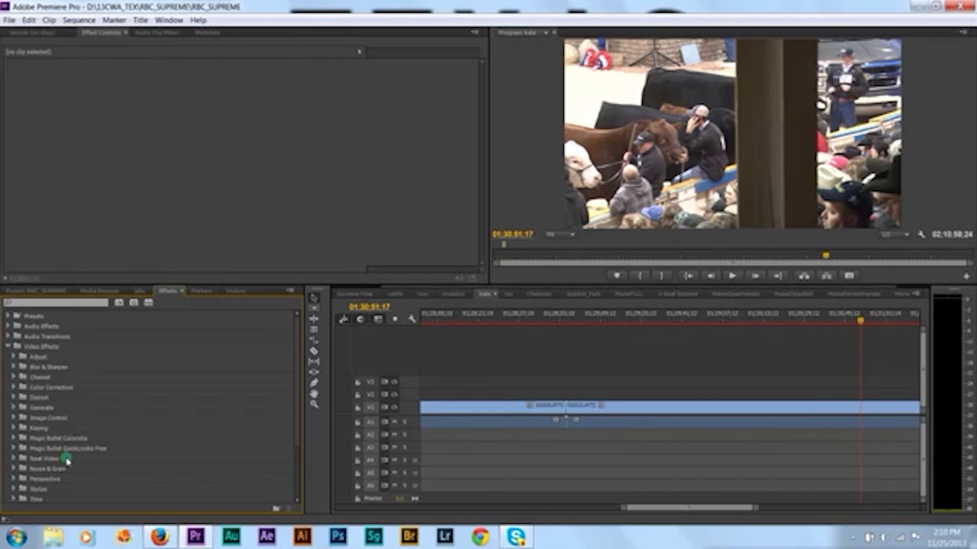
Examine the Neat Video folder and the other effect folders within Video Effects
click(13, 459)
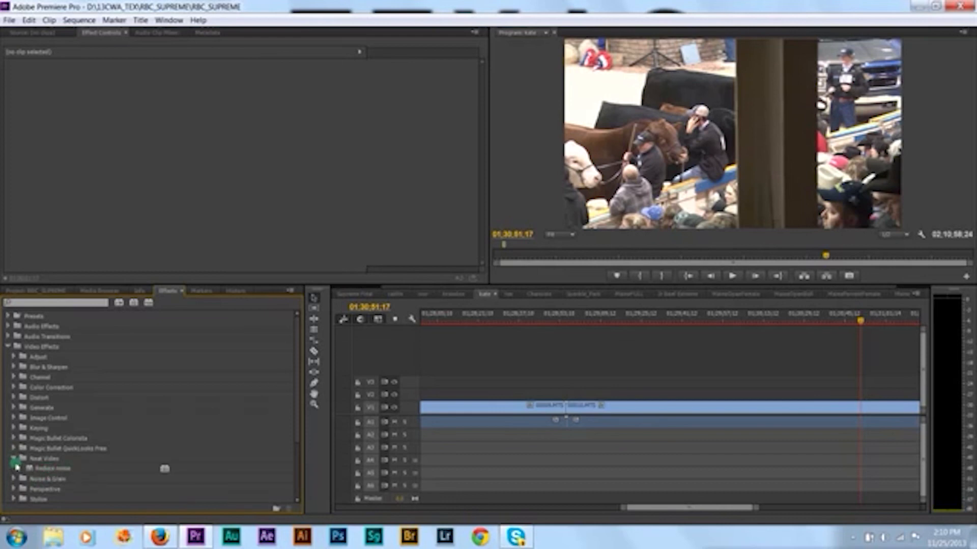
click(13, 458)
click(13, 458)
click(13, 459)
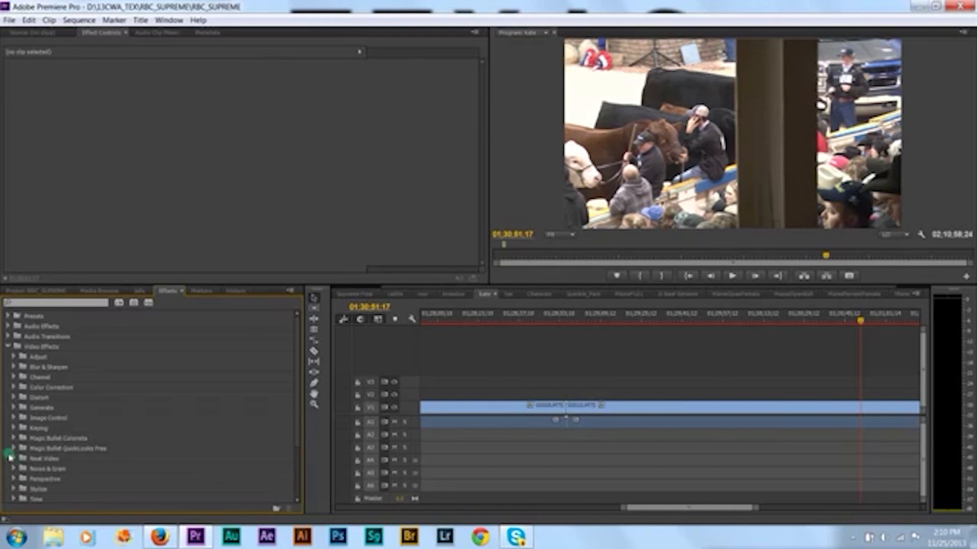
click(13, 459)
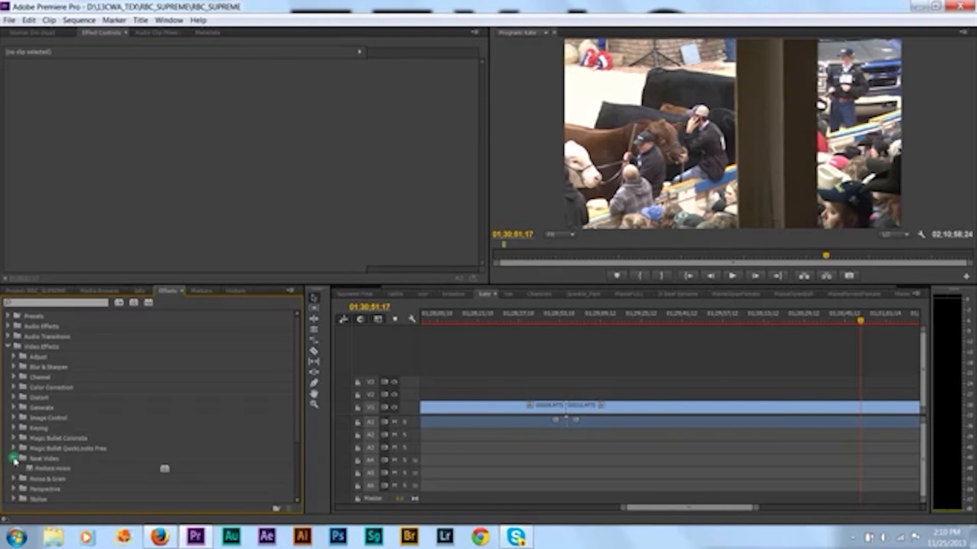
click(14, 458)
scroll(132, 461, down, 3)
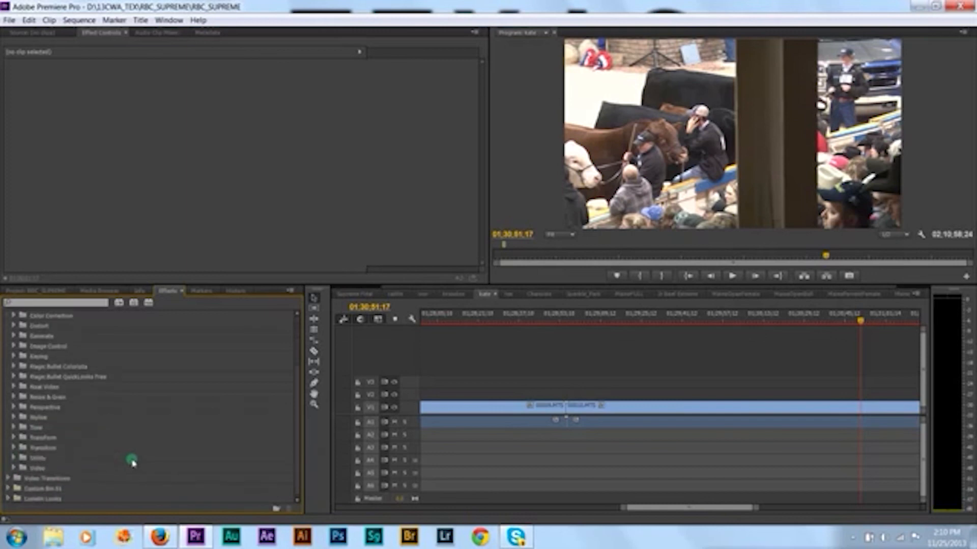
scroll(133, 463, up, 3)
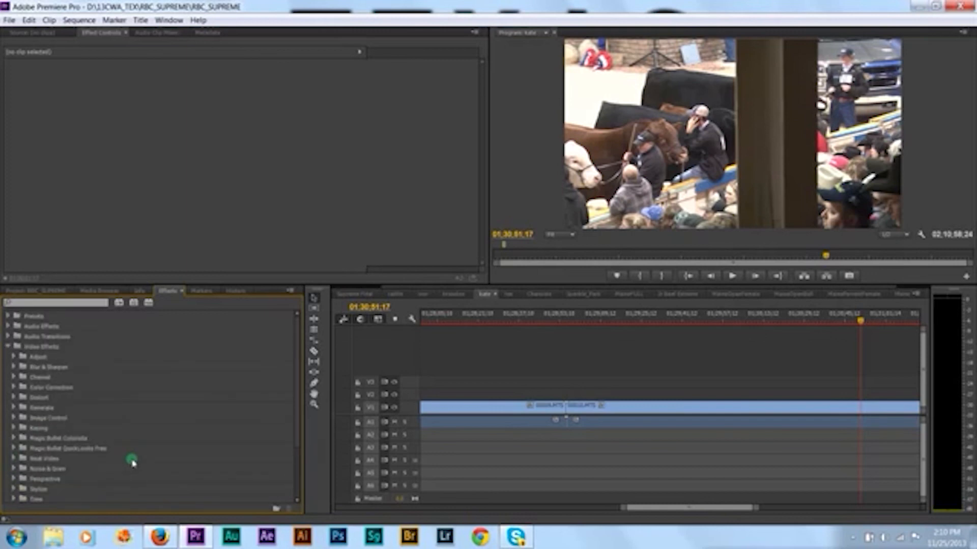